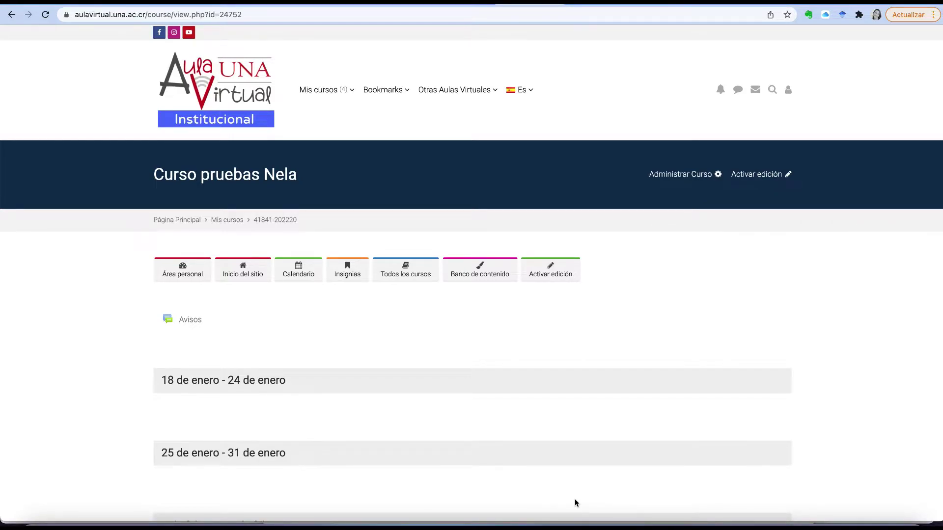
# - Open the configuration settings of the course Curso pruebas Nela for editing
pyautogui.scroll(-2, 575, 500)
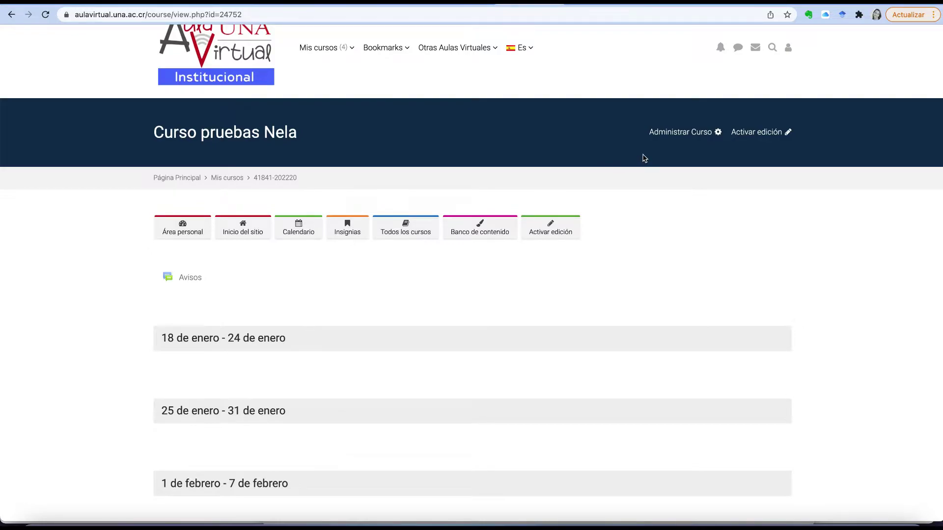
pyautogui.click(670, 136)
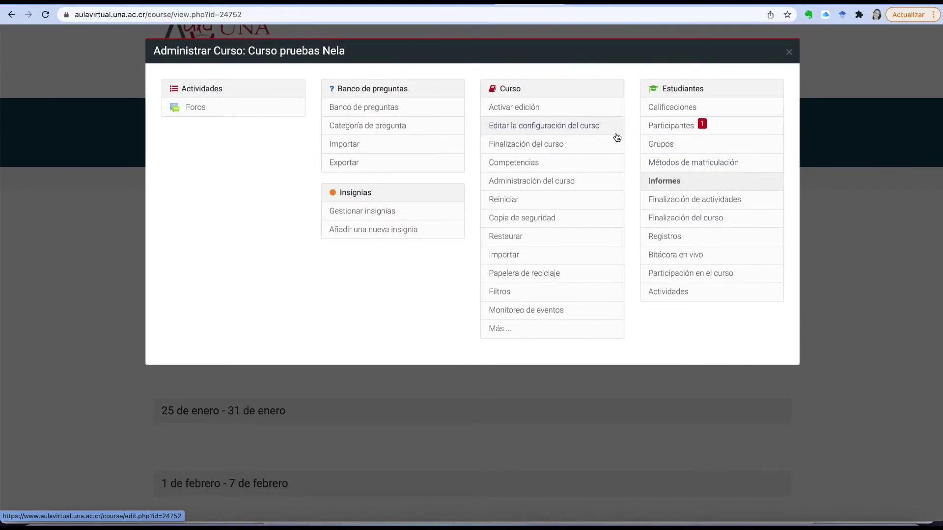
pyautogui.click(588, 133)
pyautogui.scroll(-1, 364, 303)
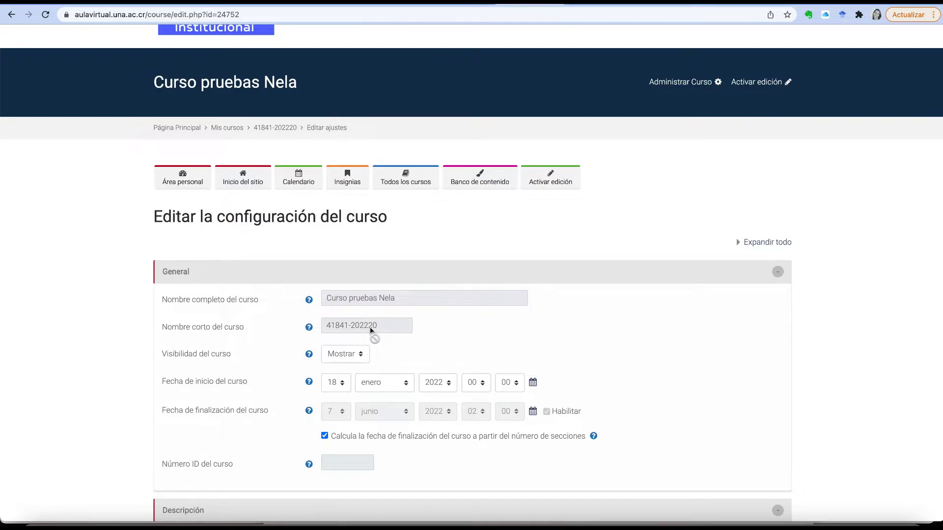
# - Set the course start date to 9 marzo 2022
pyautogui.scroll(-2, 340, 346)
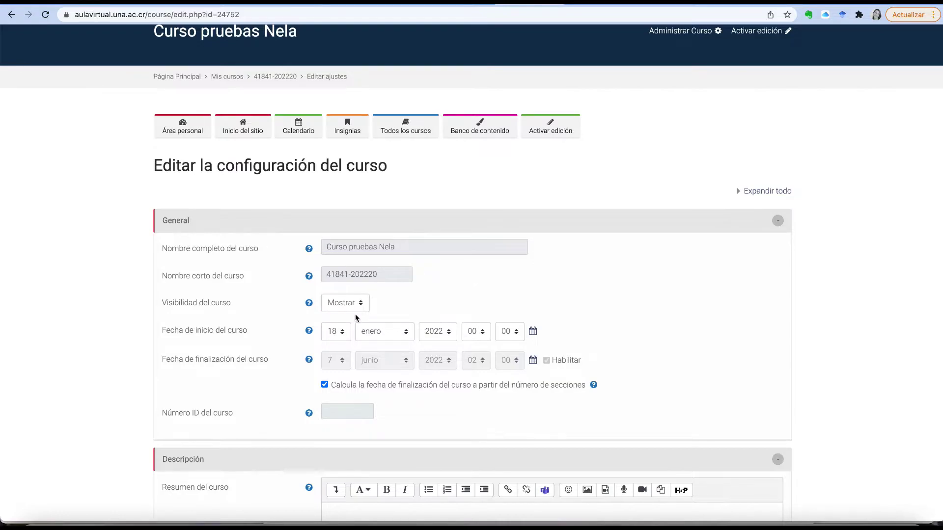
pyautogui.click(344, 338)
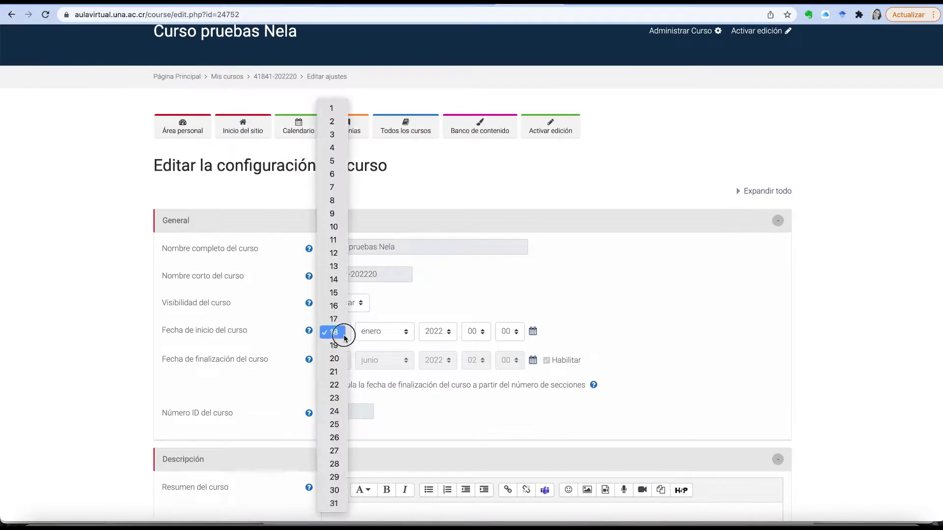
pyautogui.click(396, 331)
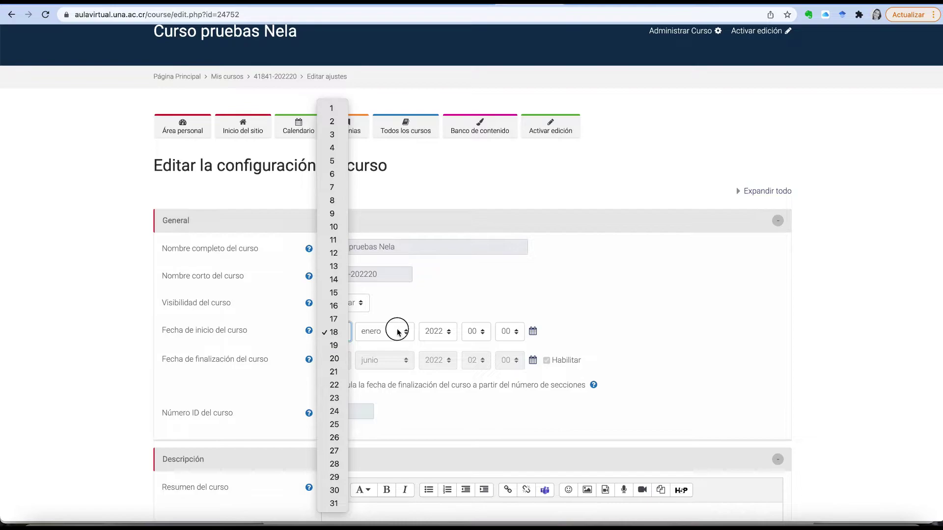
pyautogui.click(396, 331)
pyautogui.click(388, 359)
pyautogui.click(336, 331)
pyautogui.click(333, 213)
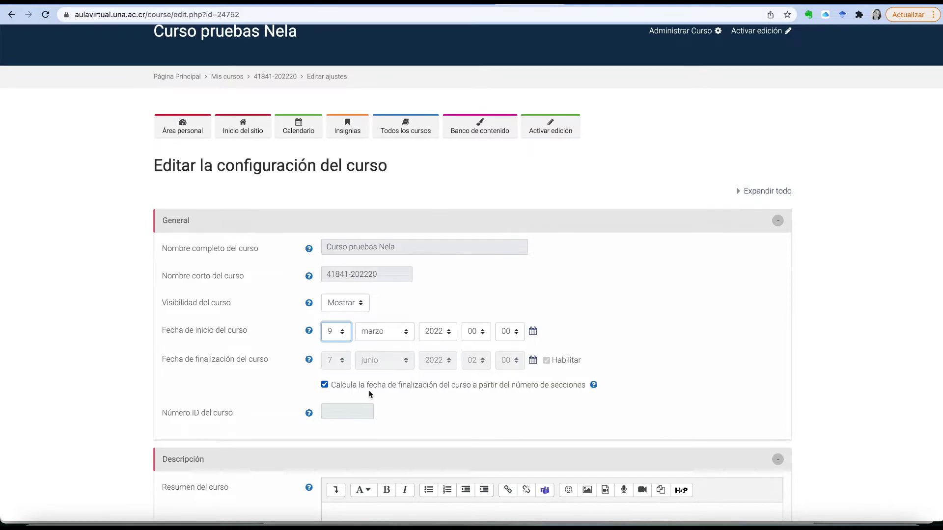
# - Disable the end date calculation based on the number of sections and set the course end date to 30 julio 2022
pyautogui.click(347, 388)
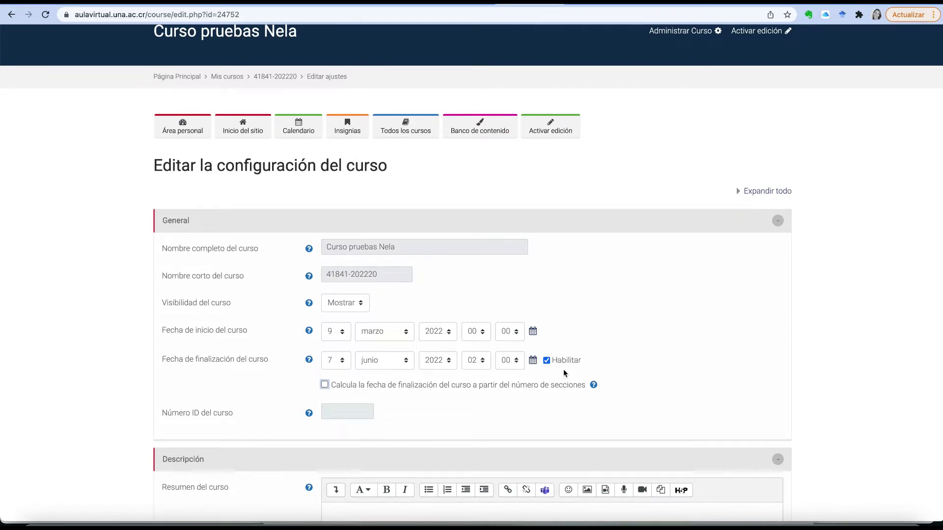
pyautogui.click(343, 362)
pyautogui.click(396, 368)
pyautogui.click(397, 369)
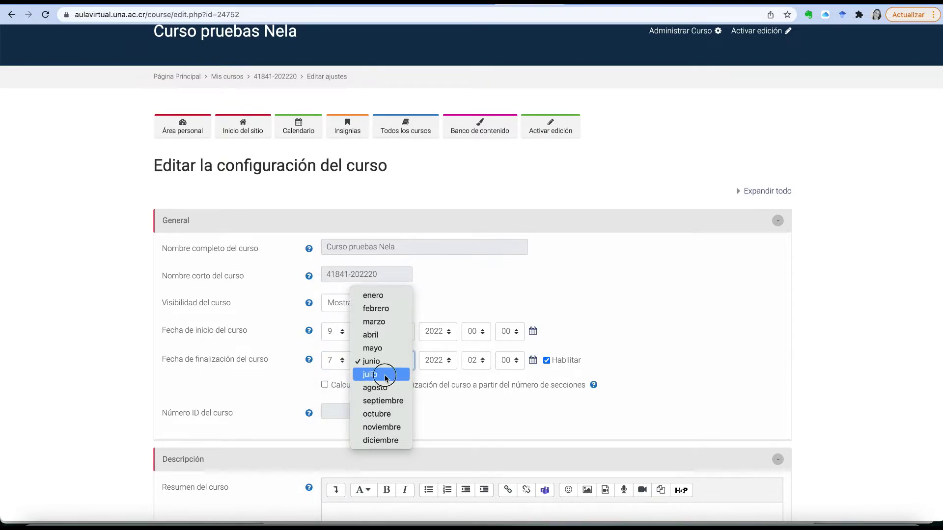
pyautogui.click(386, 375)
pyautogui.click(348, 362)
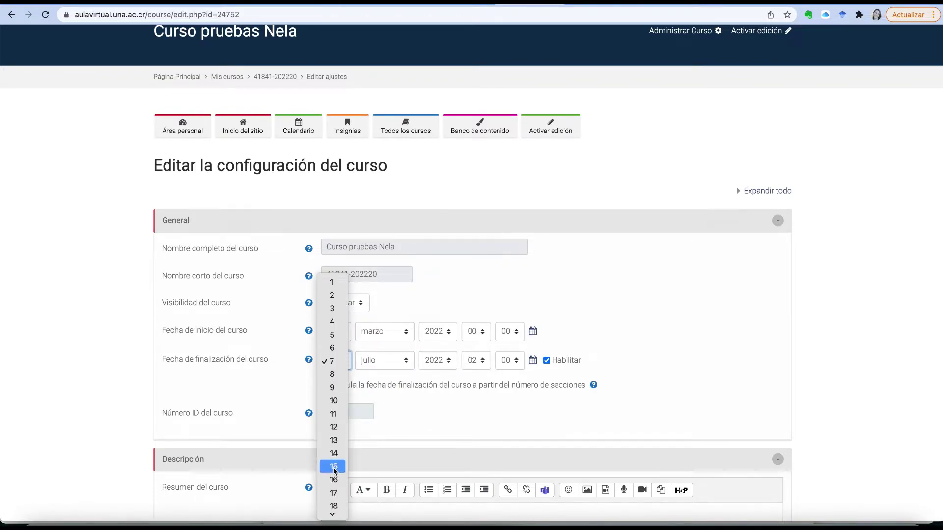
pyautogui.scroll(-4, 333, 501)
pyautogui.click(333, 501)
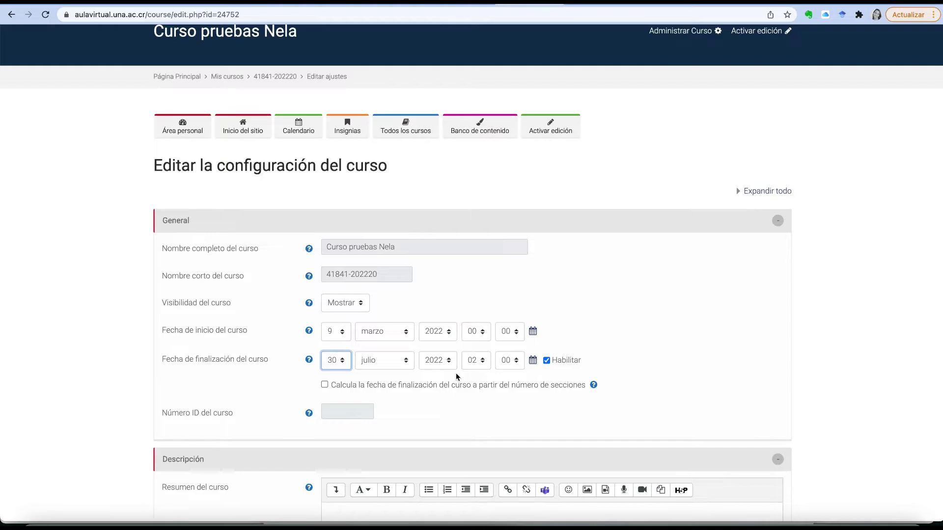
# - Expand the Formato de curso settings and examine the choices for course format, hidden sections and course pagination
pyautogui.scroll(-5, 456, 373)
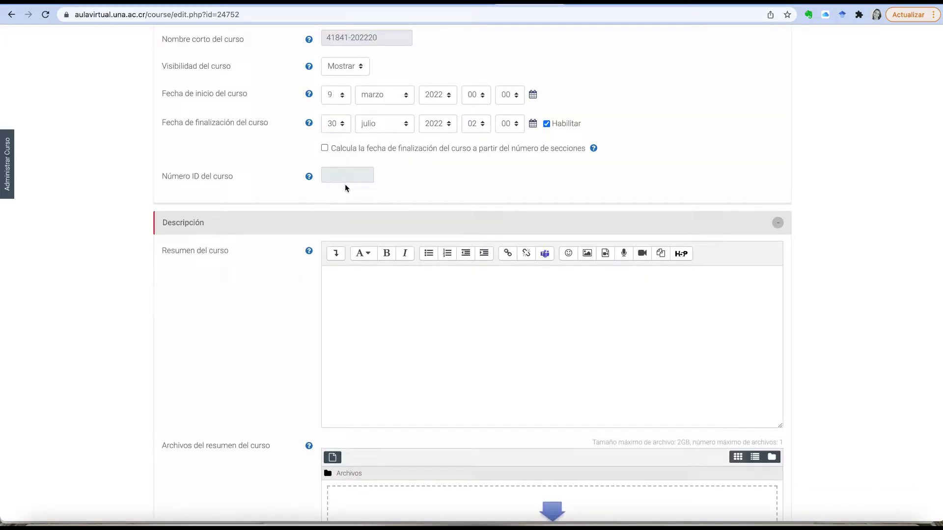
pyautogui.scroll(-3, 344, 184)
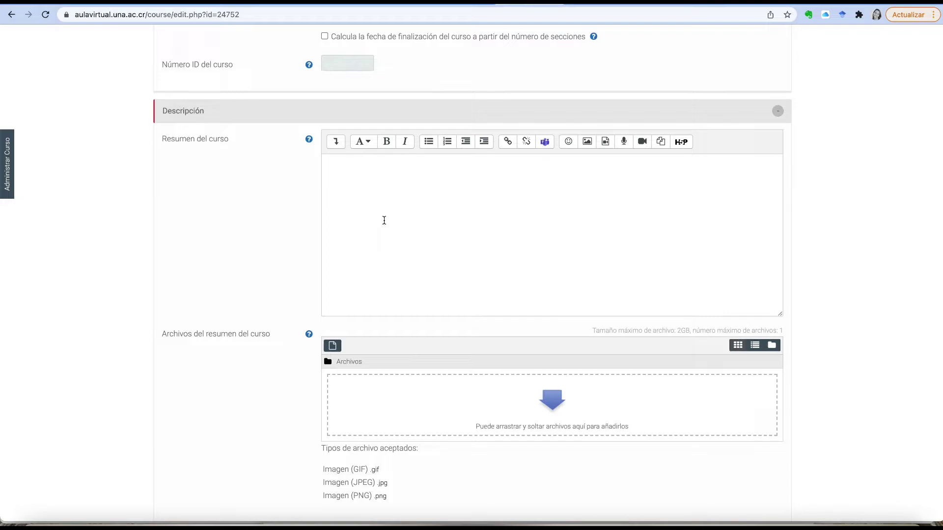
pyautogui.scroll(-4, 384, 220)
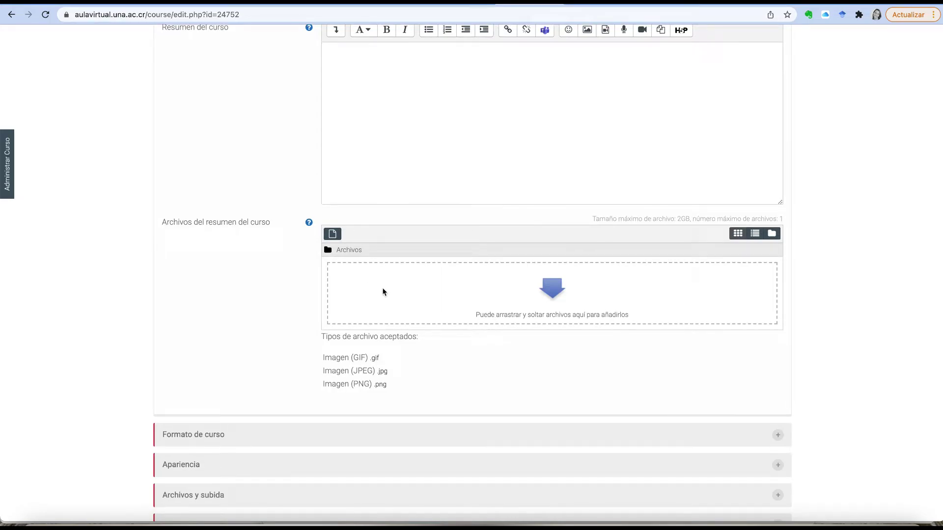
pyautogui.scroll(-4, 383, 292)
pyautogui.click(413, 244)
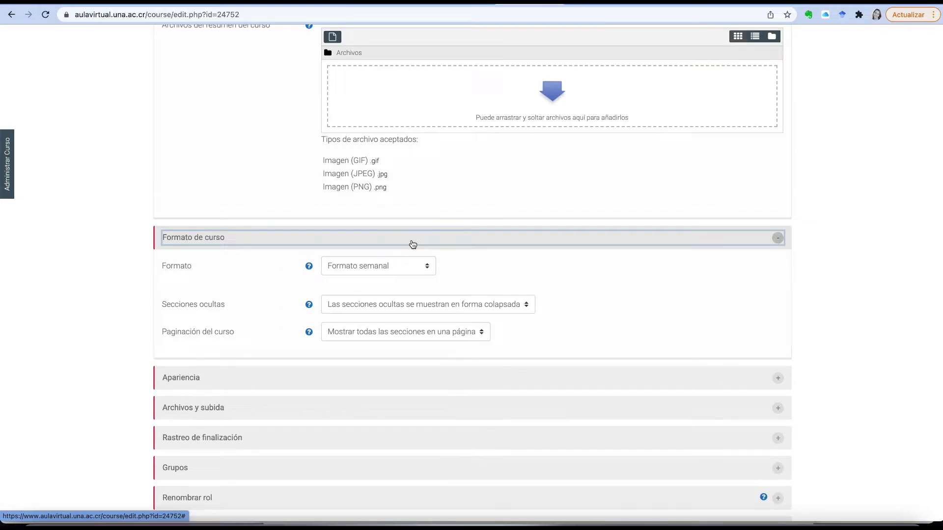
pyautogui.click(405, 265)
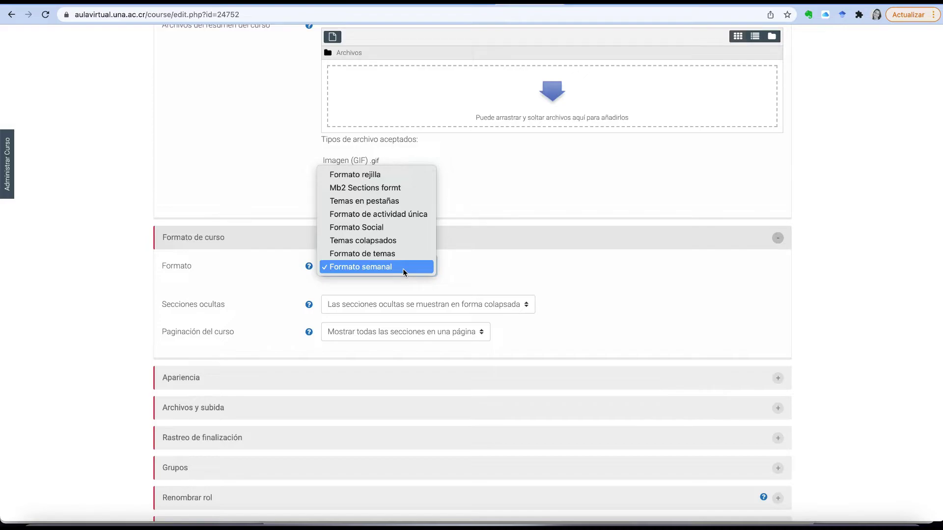
pyautogui.click(382, 312)
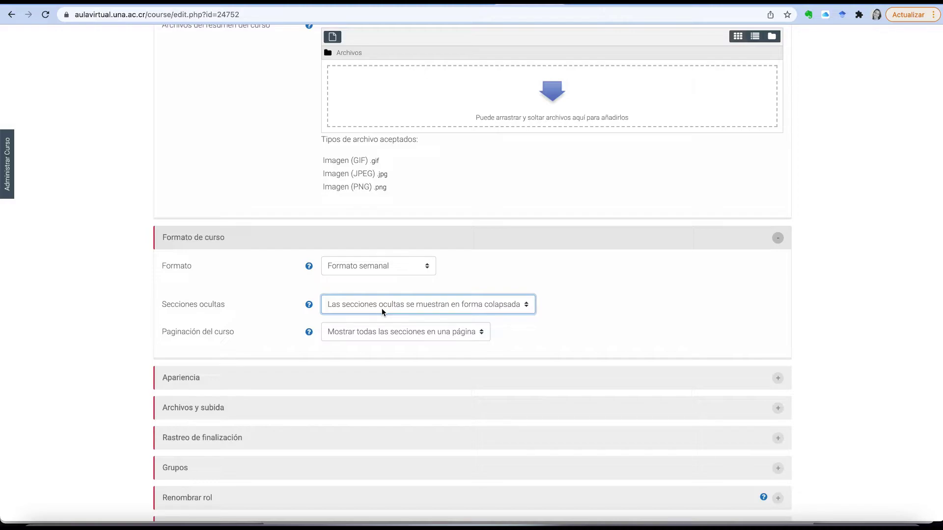
pyautogui.click(382, 312)
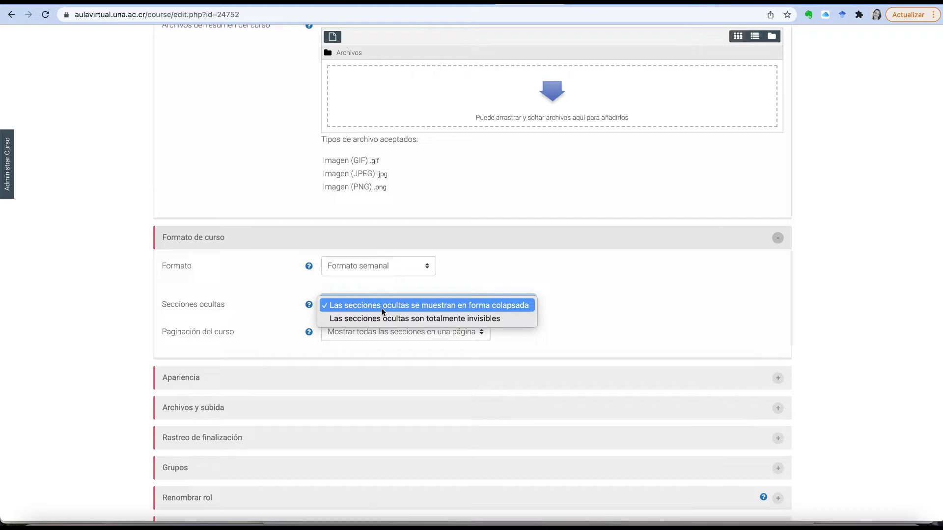
pyautogui.click(530, 284)
pyautogui.scroll(-2, 457, 293)
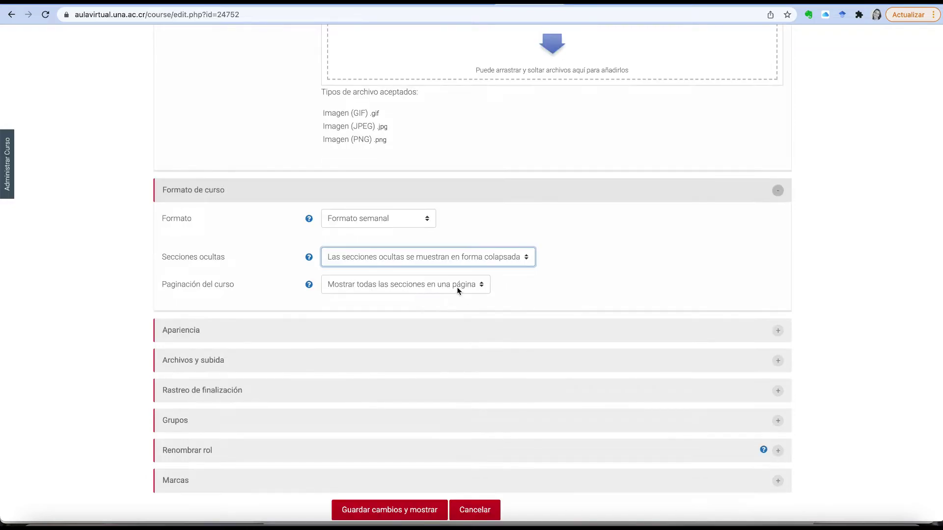
pyautogui.click(457, 289)
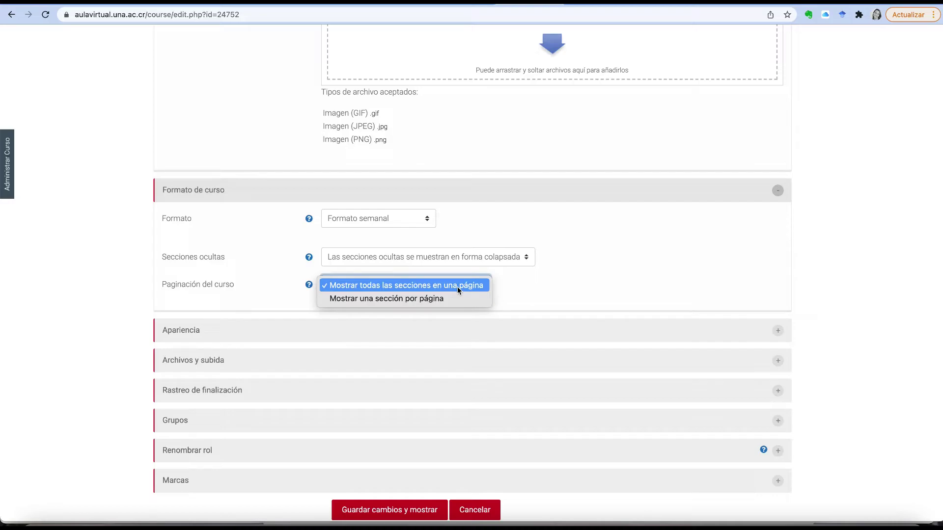
# - Expand the Apariencia settings and examine the forced language choices and the announcement, gradebook and activity display options
pyautogui.click(514, 327)
pyautogui.scroll(-3, 514, 327)
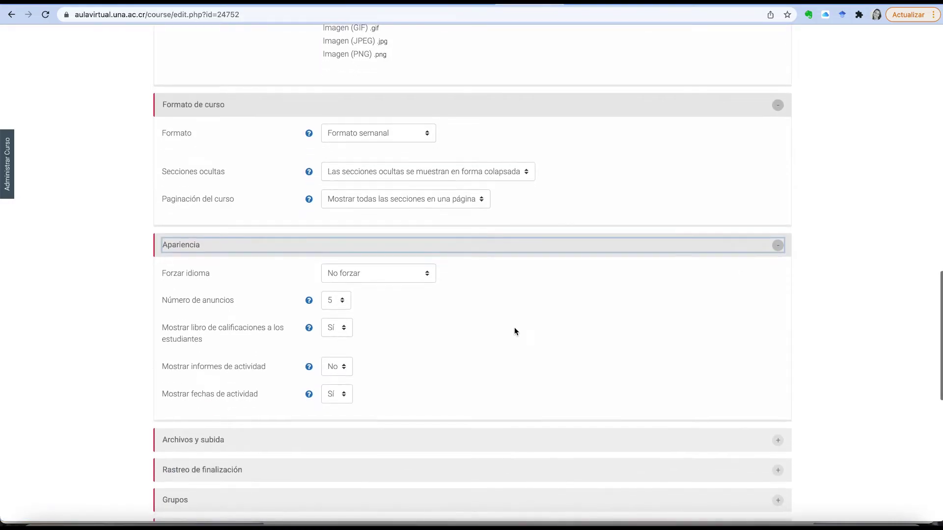
pyautogui.scroll(-3, 498, 323)
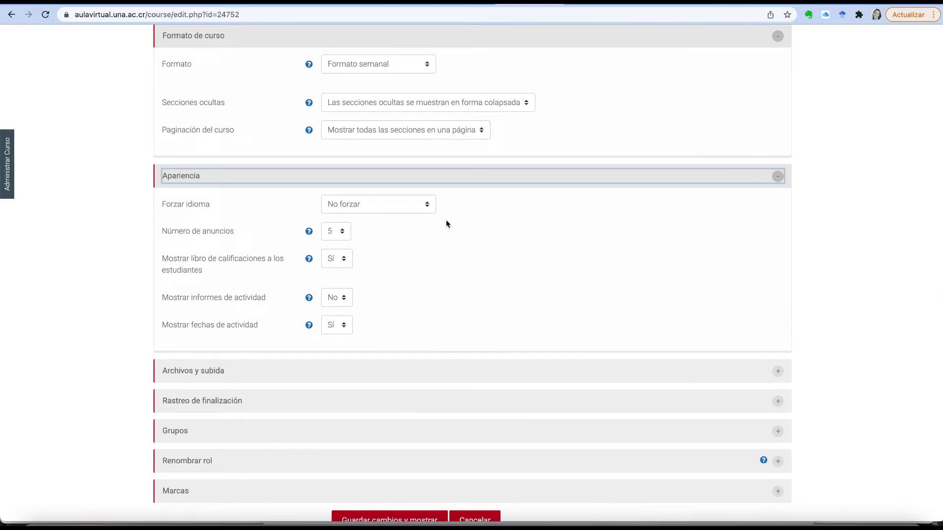
pyautogui.click(428, 207)
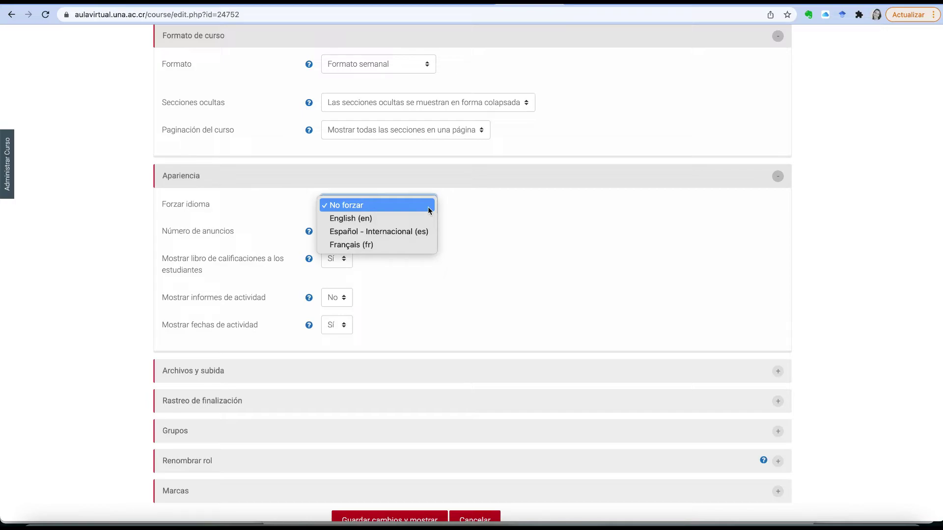
pyautogui.click(428, 211)
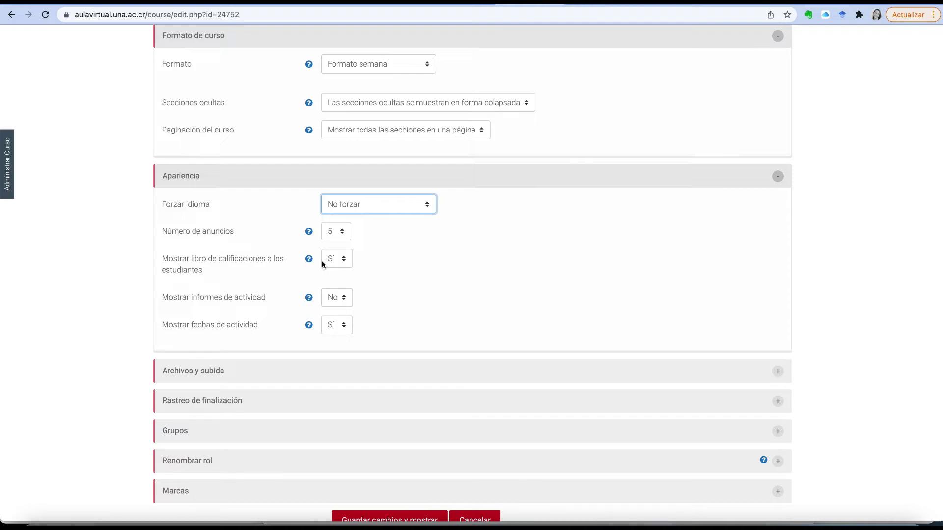
pyautogui.scroll(-1, 314, 286)
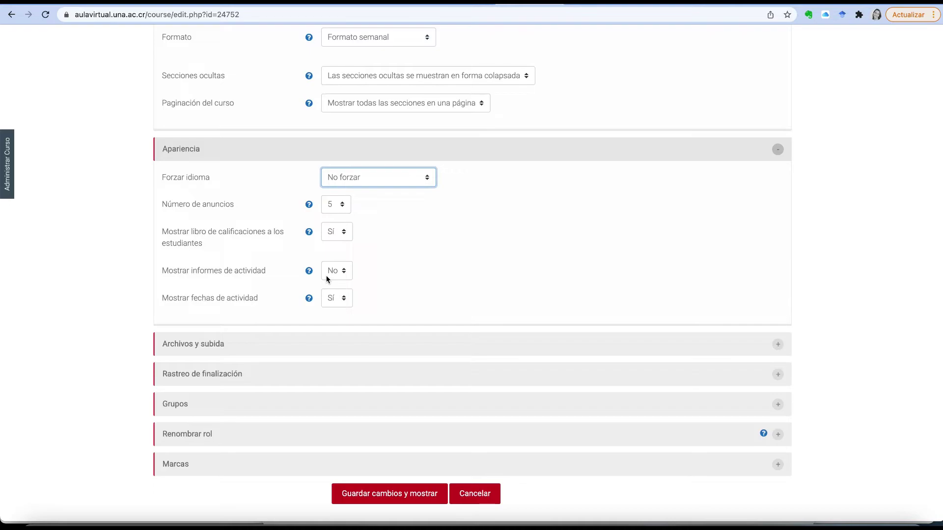
pyautogui.scroll(-1, 315, 275)
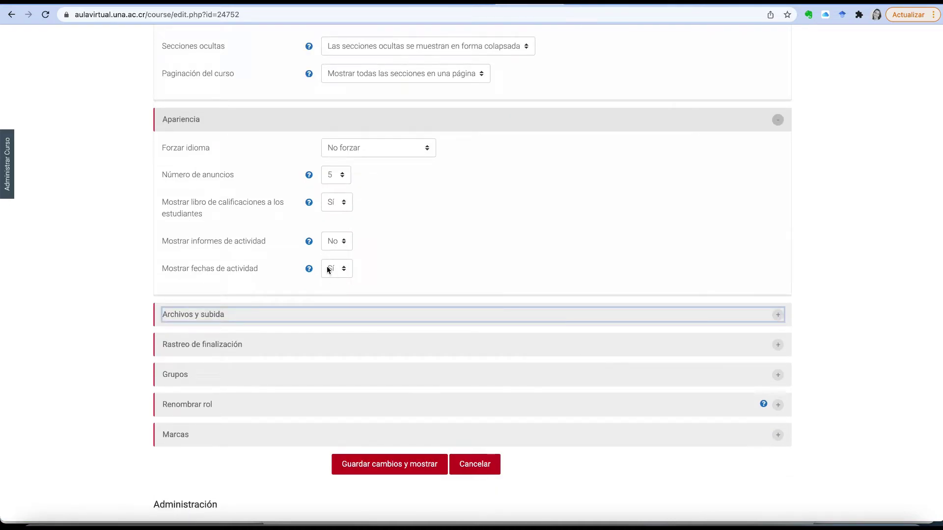
# - Expand the Archivos y subida settings and examine the maximum size choices for files uploaded by users
pyautogui.scroll(-1, 351, 277)
pyautogui.click(351, 275)
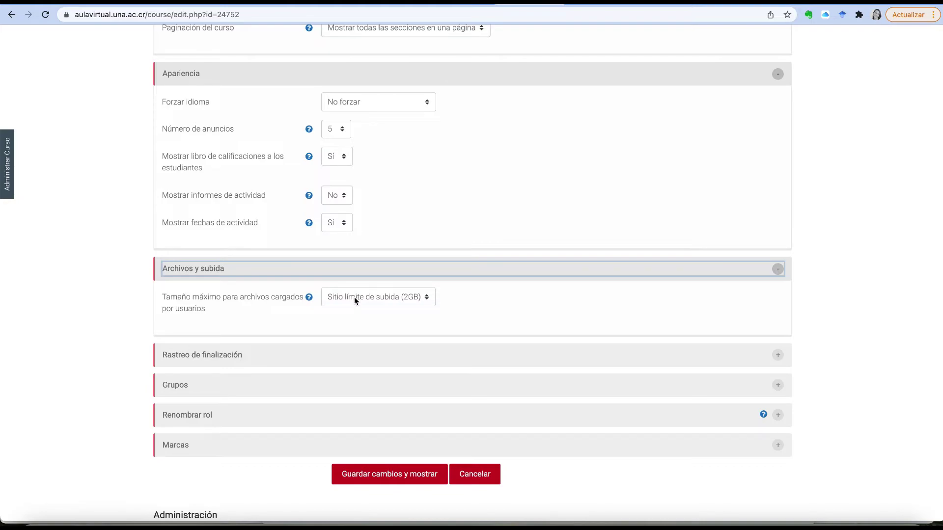
pyautogui.click(370, 300)
pyautogui.click(370, 304)
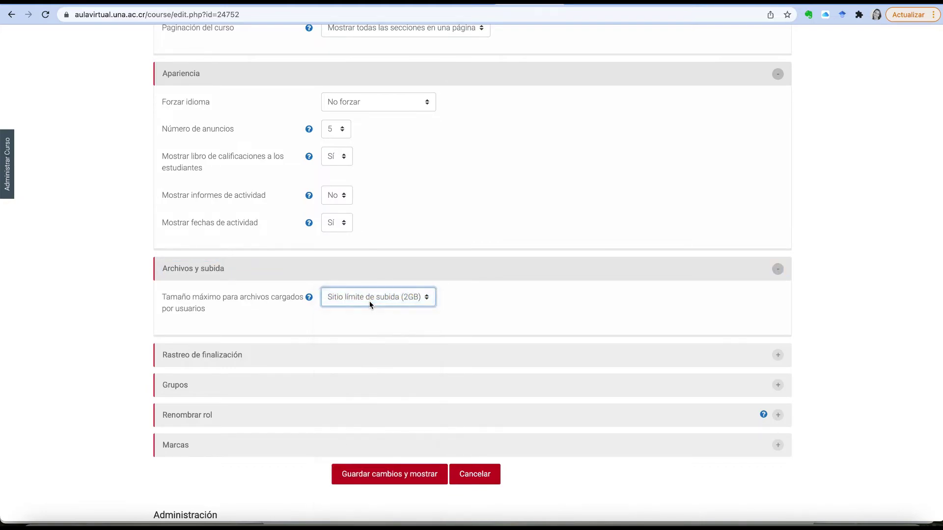
pyautogui.click(370, 300)
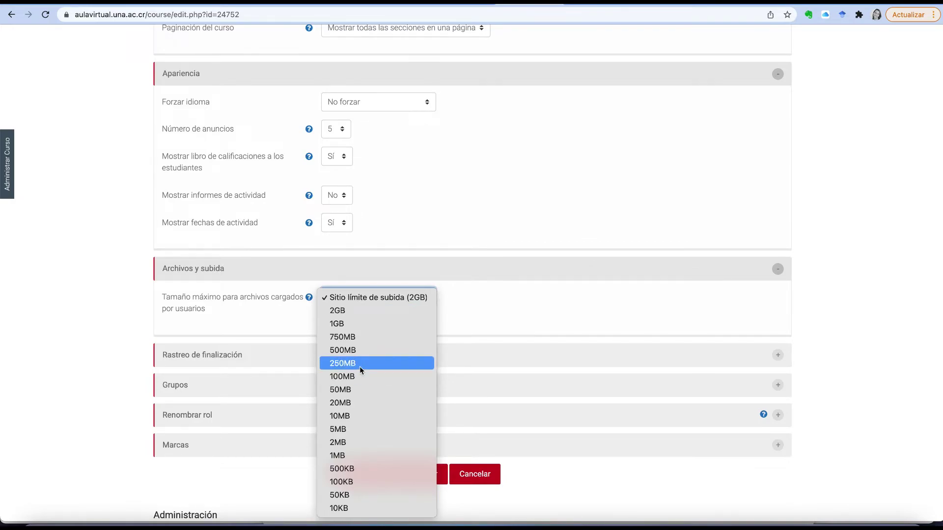
pyautogui.click(479, 304)
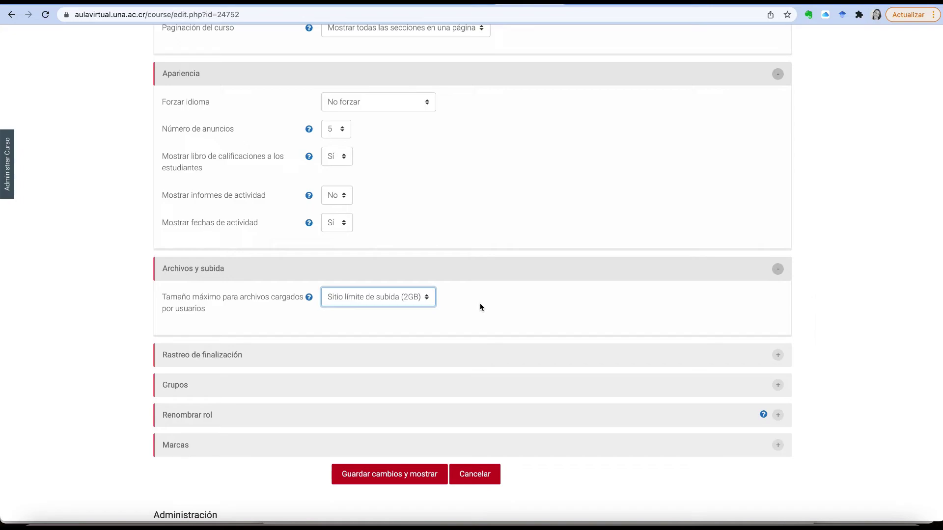
# - Expand the Rastreo de finalización and Grupos settings and examine the completion tracking options and group mode choices
pyautogui.scroll(-3, 379, 244)
pyautogui.click(377, 244)
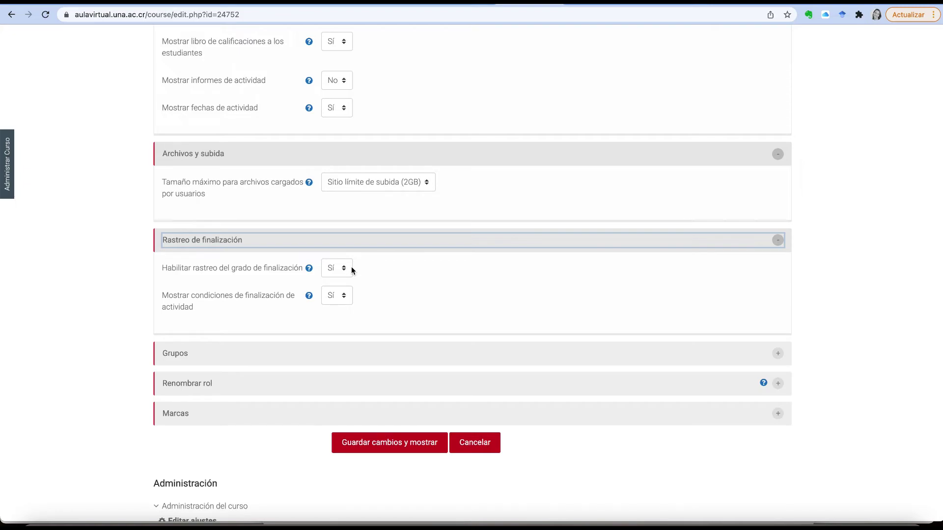
pyautogui.scroll(-1, 364, 326)
pyautogui.click(369, 328)
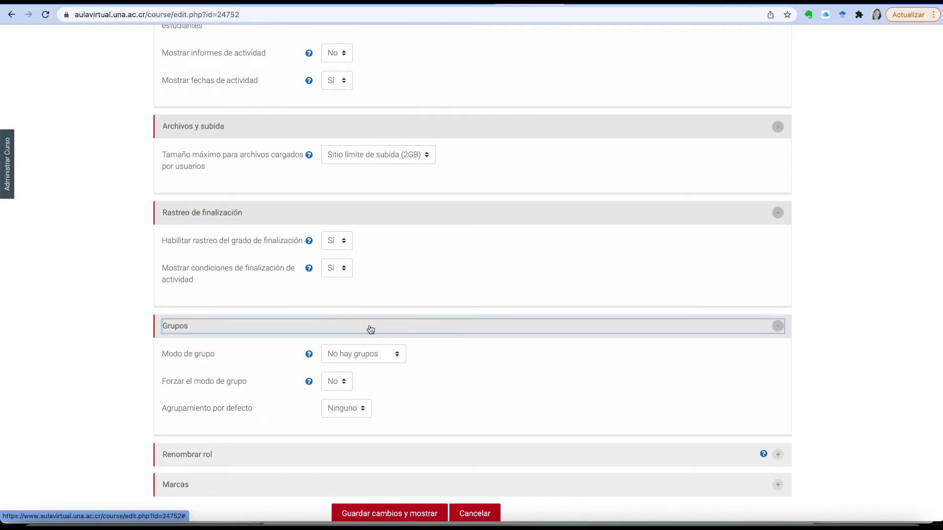
pyautogui.scroll(-2, 370, 328)
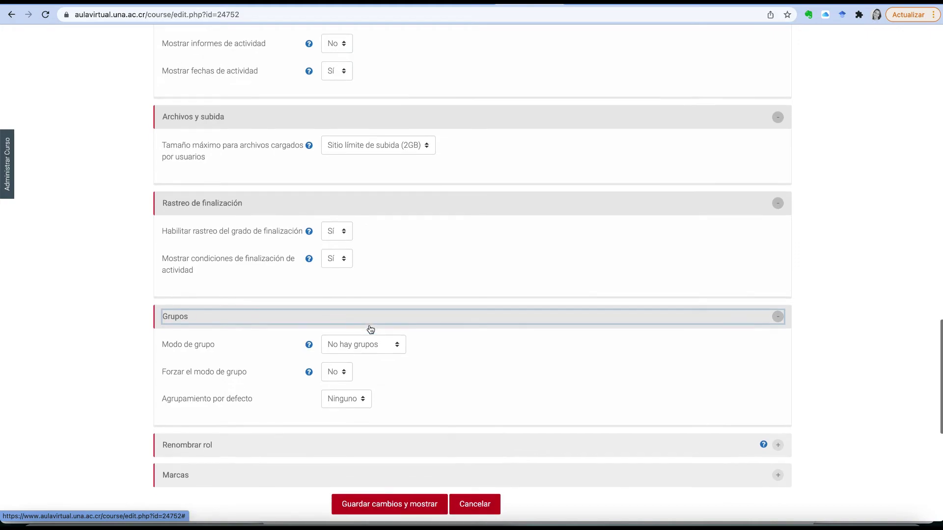
pyautogui.click(375, 299)
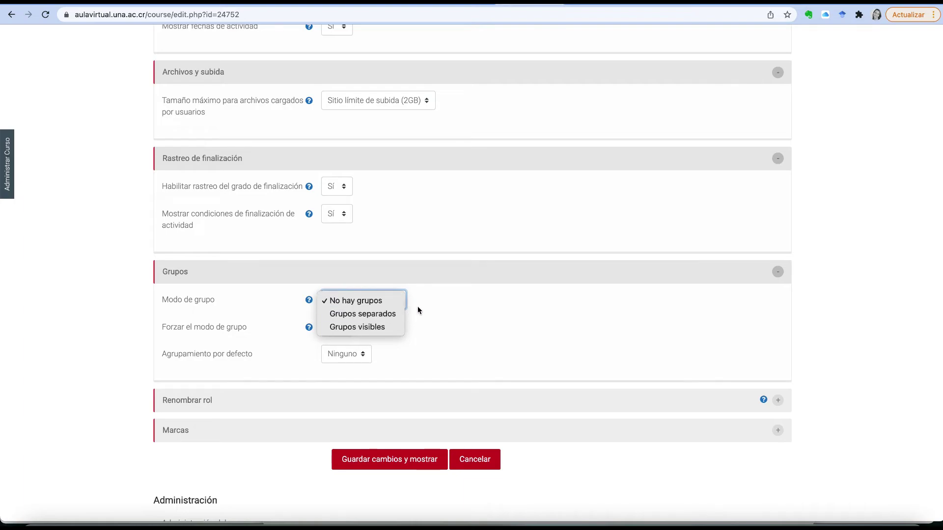
pyautogui.click(447, 332)
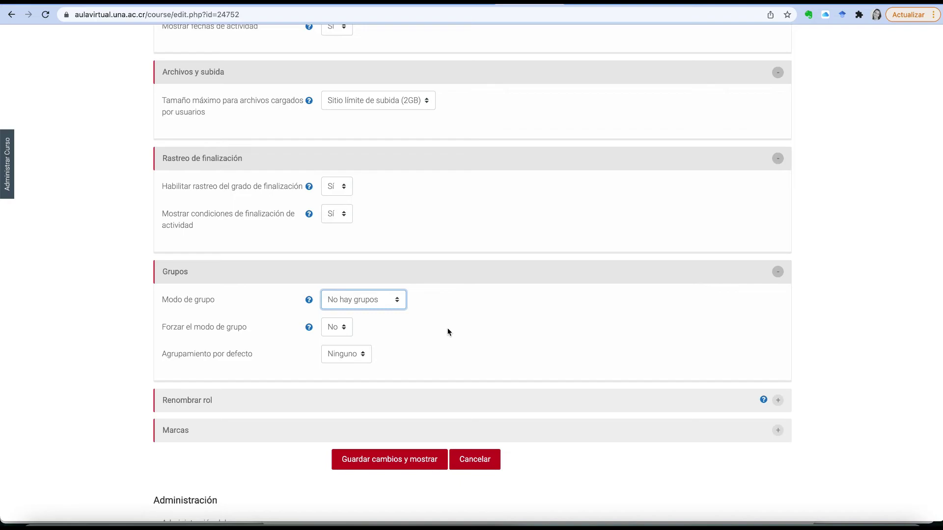
# - Expand the Renombrar rol settings and set the course's word for 'Profesor' to "Facilitadora"
pyautogui.scroll(-2, 446, 332)
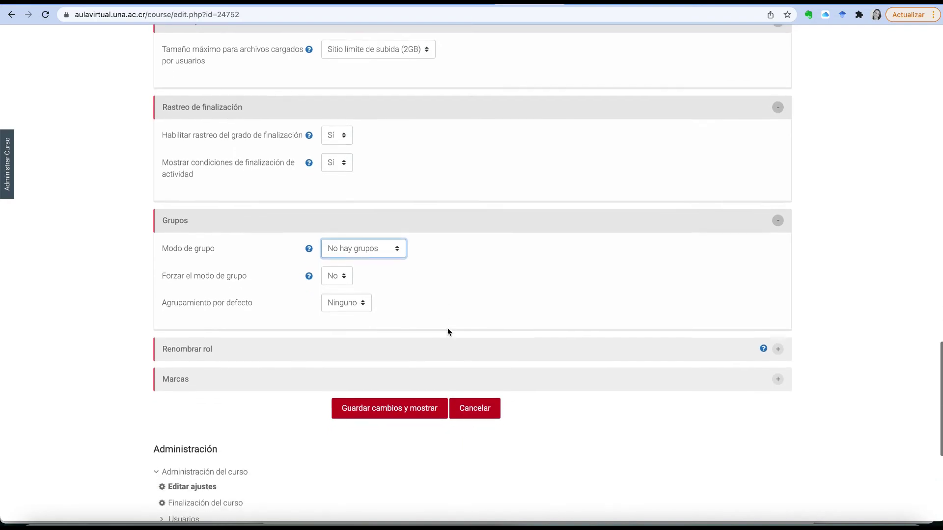
pyautogui.click(439, 345)
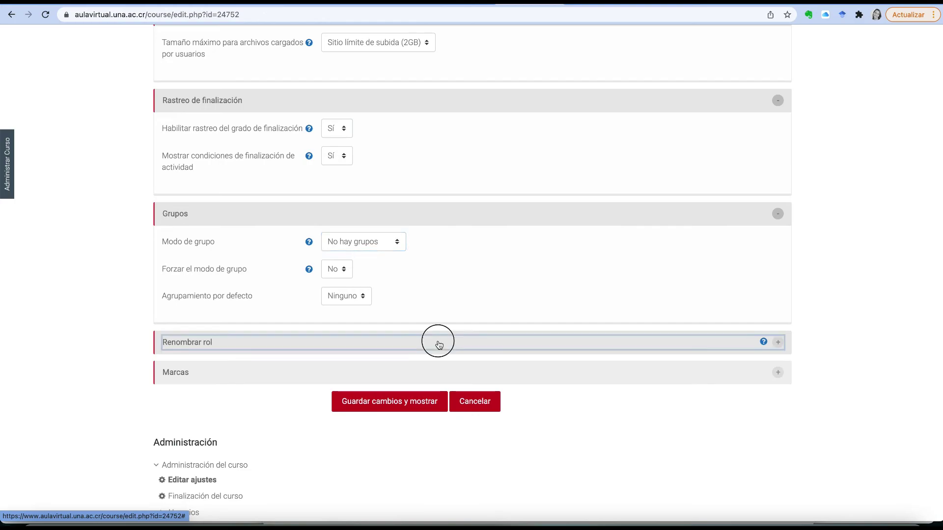
pyautogui.scroll(-5, 438, 344)
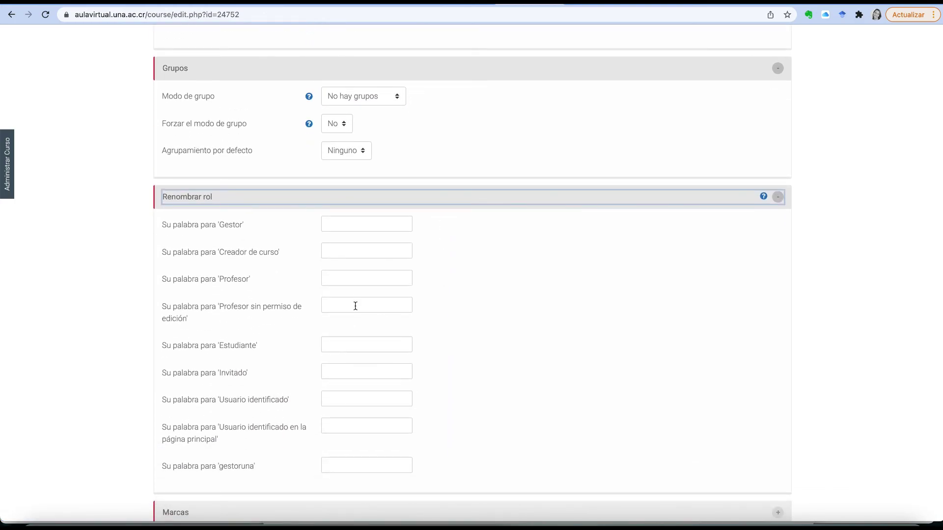
pyautogui.click(335, 279)
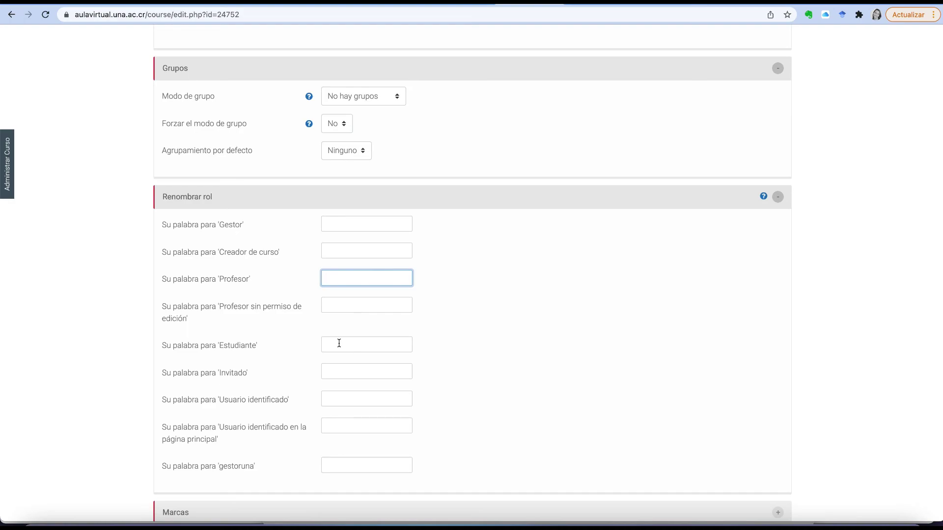
pyautogui.write('Facilitadora')
# - Save the course settings and look over the weekly sections on the course page
pyautogui.scroll(-1, 472, 275)
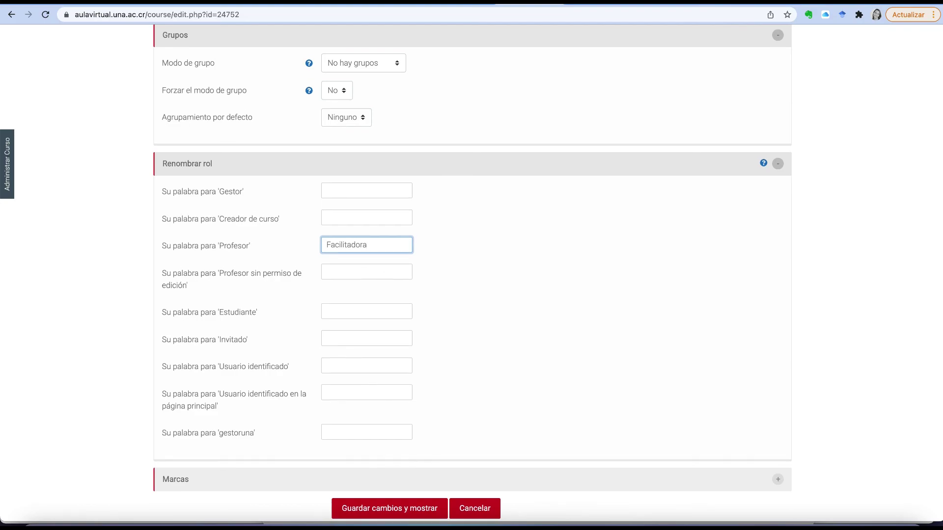
pyautogui.scroll(-1, 320, 329)
pyautogui.scroll(-4, 321, 329)
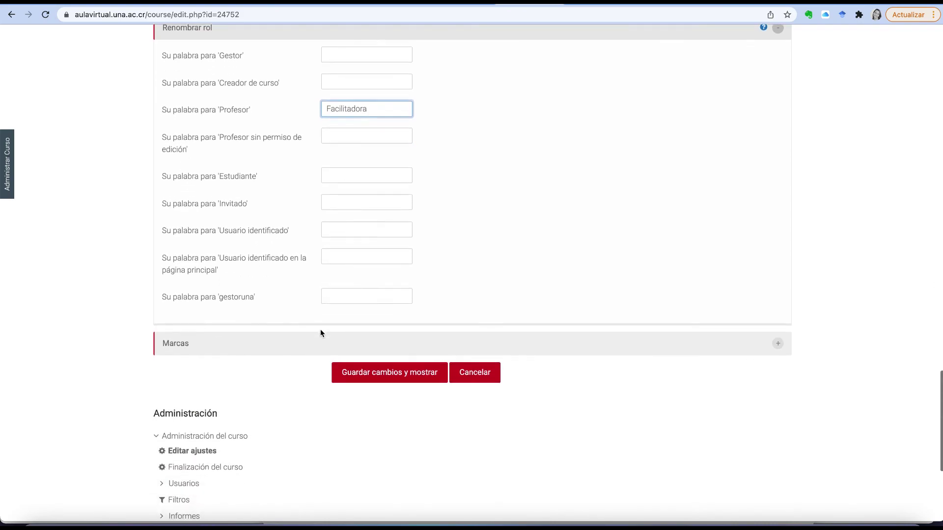
pyautogui.scroll(-1, 321, 332)
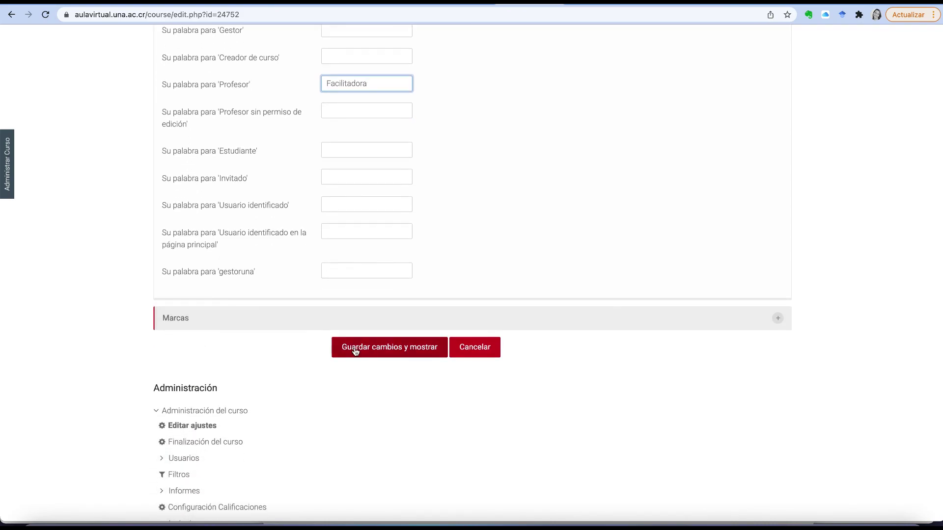
pyautogui.click(356, 352)
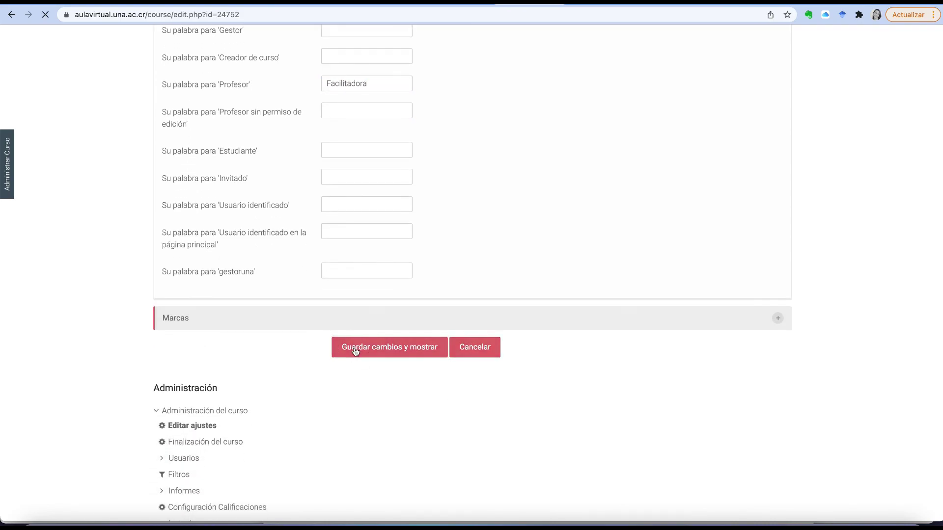
pyautogui.scroll(-1, 356, 352)
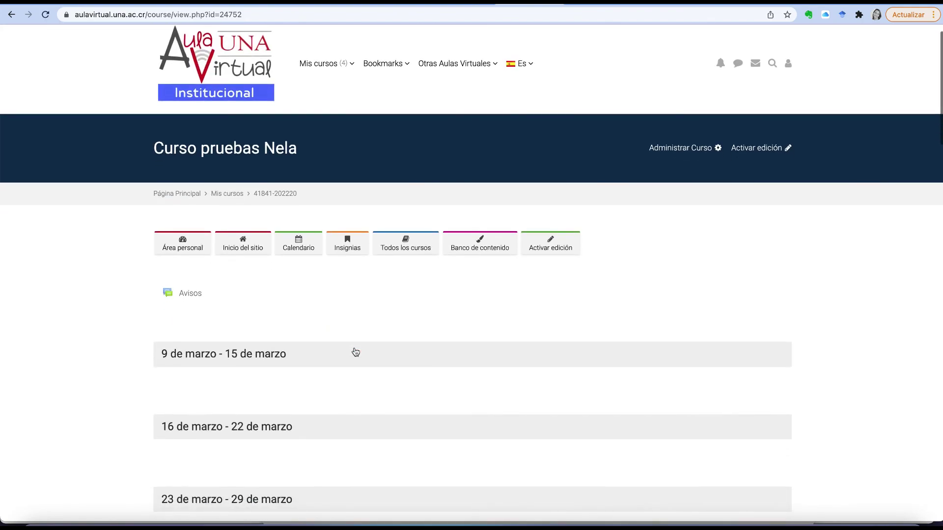
pyautogui.scroll(-1, 355, 351)
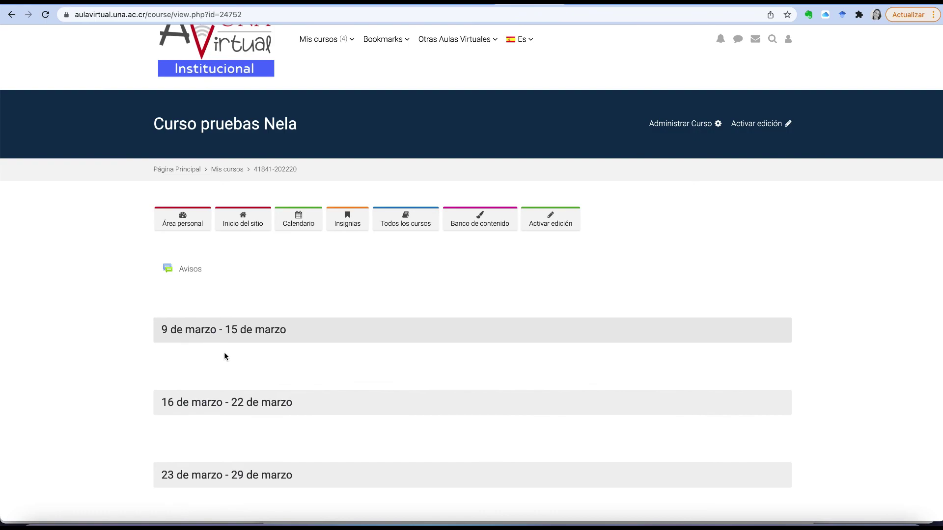
pyautogui.scroll(-3, 228, 361)
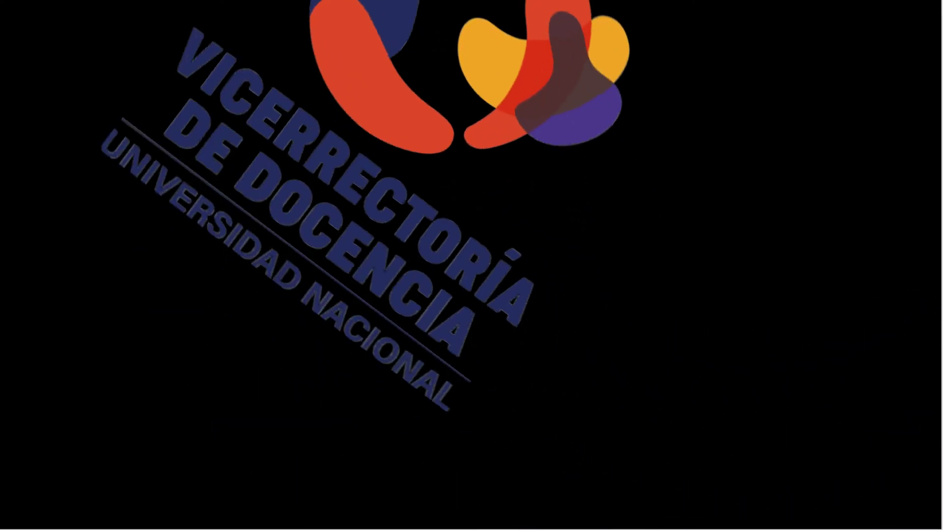